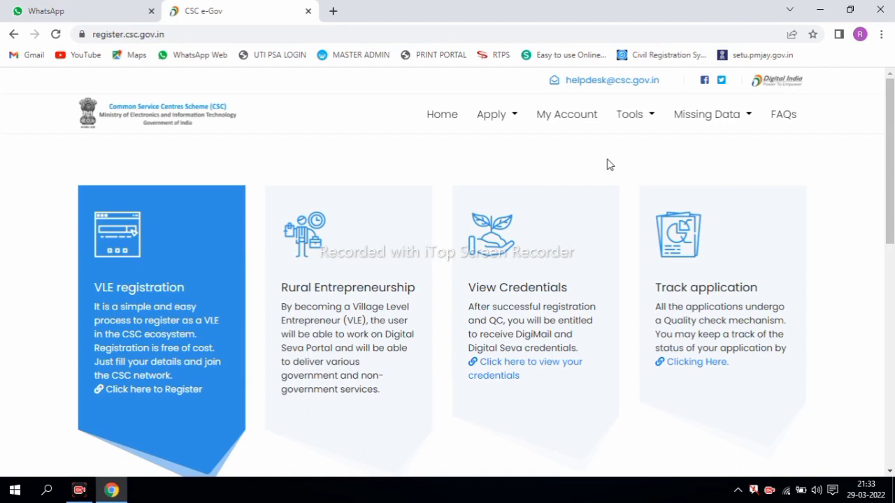
- Pick TEC Certificate from the Apply menu to open the cscentrepreneur.in portal in a new tab
left_click(497, 119)
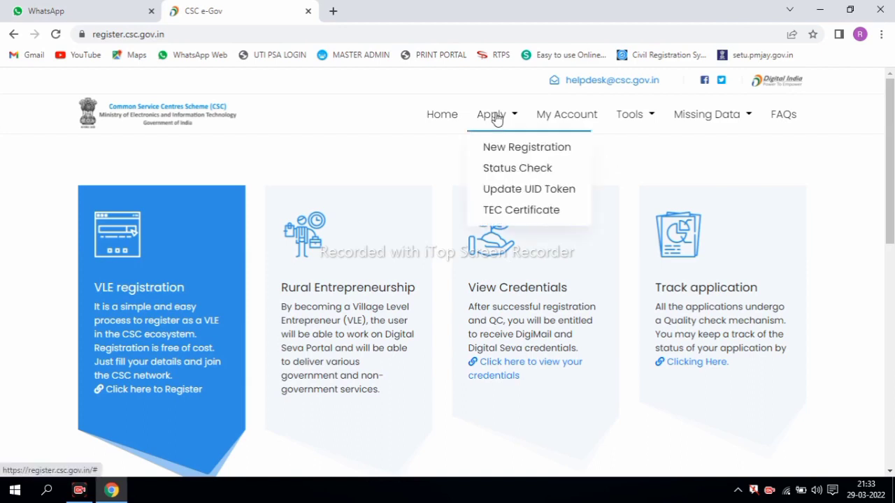
left_click(501, 120)
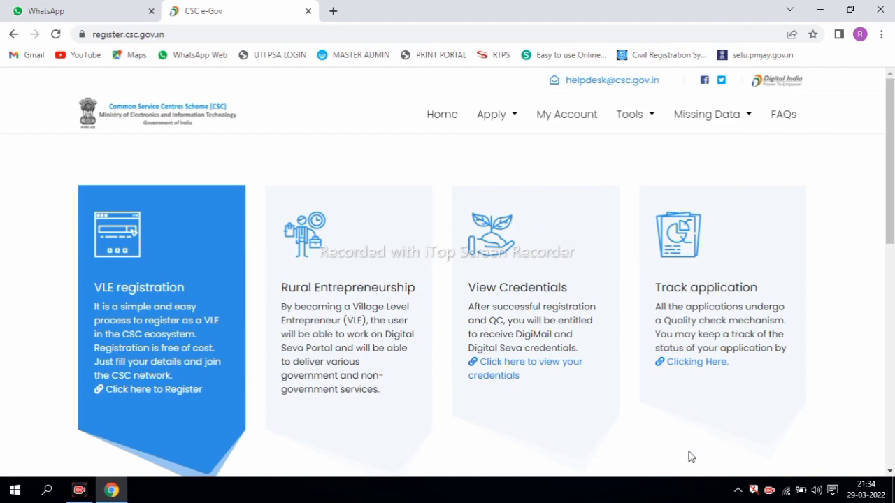
left_click_drag(460, 97, 528, 142)
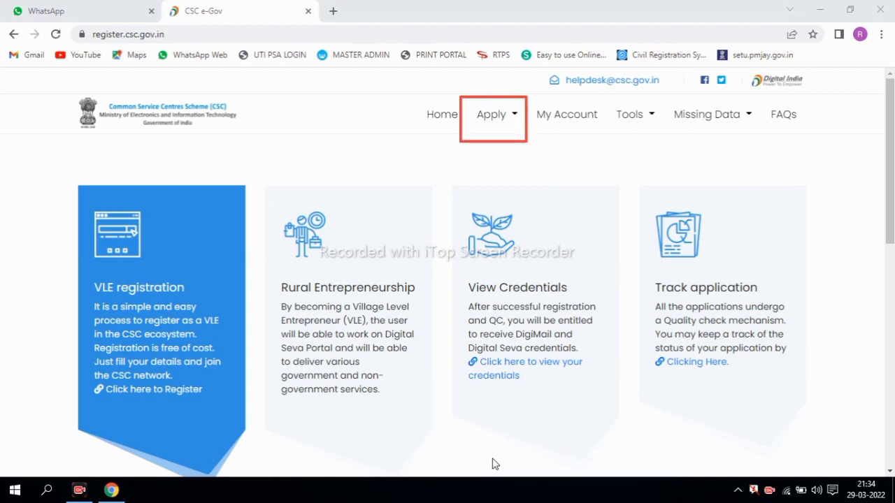
left_click(511, 120)
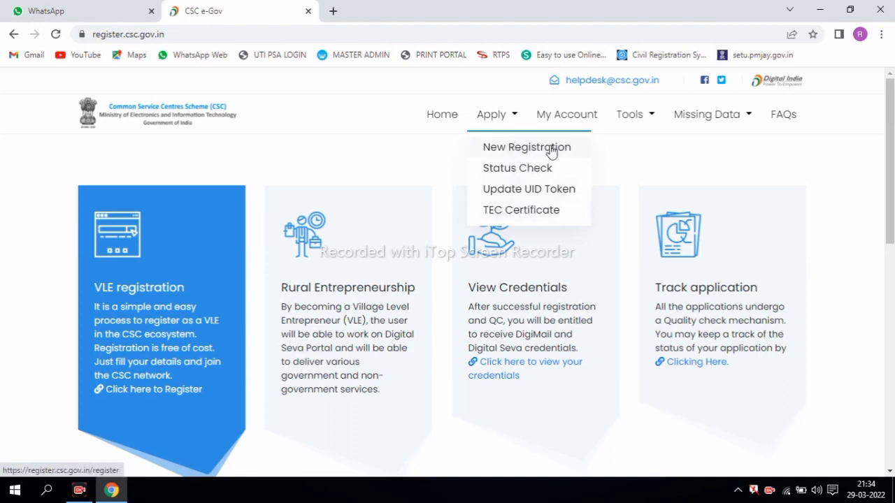
left_click(515, 212)
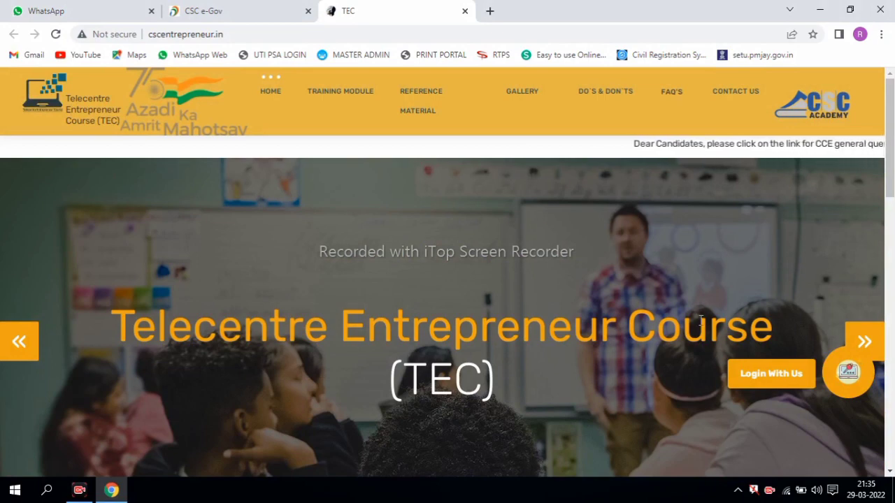
- Go to the TEC portal login page and review the CSC Connect and CCE login options
left_click(763, 374)
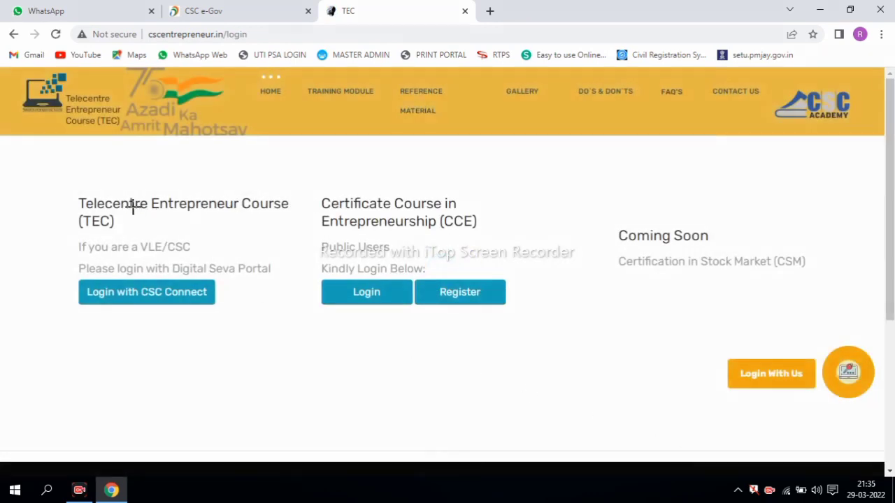
mouse_move(59, 180)
left_mouse_down()
mouse_move(188, 305)
mouse_move(260, 315)
left_mouse_up()
mouse_move(309, 187)
left_mouse_down()
mouse_move(392, 238)
mouse_move(497, 237)
left_mouse_up()
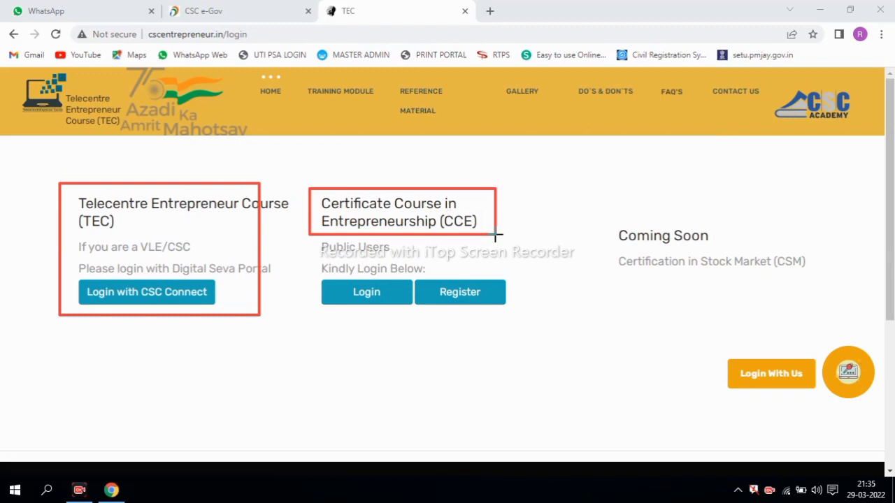
mouse_move(304, 253)
left_mouse_down()
mouse_move(456, 312)
mouse_move(516, 318)
left_mouse_up()
mouse_move(415, 275)
left_mouse_down()
mouse_move(458, 307)
mouse_move(506, 312)
left_mouse_up()
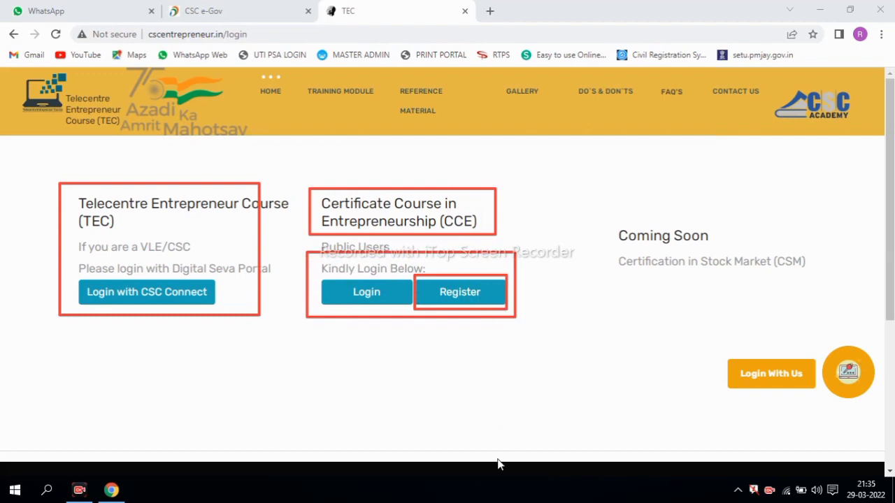
- Open the CCE registration form and go through its name, mobile, email and parent's name fields
left_click(459, 294)
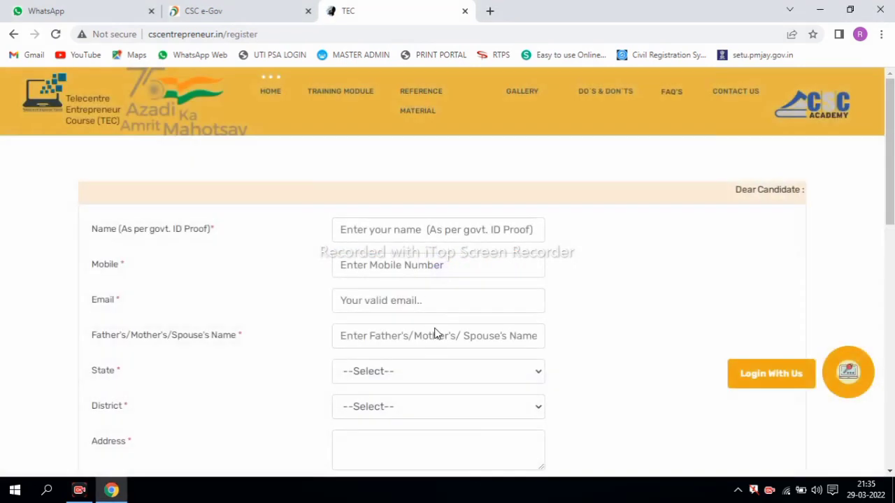
left_click_drag(890, 201, 890, 244)
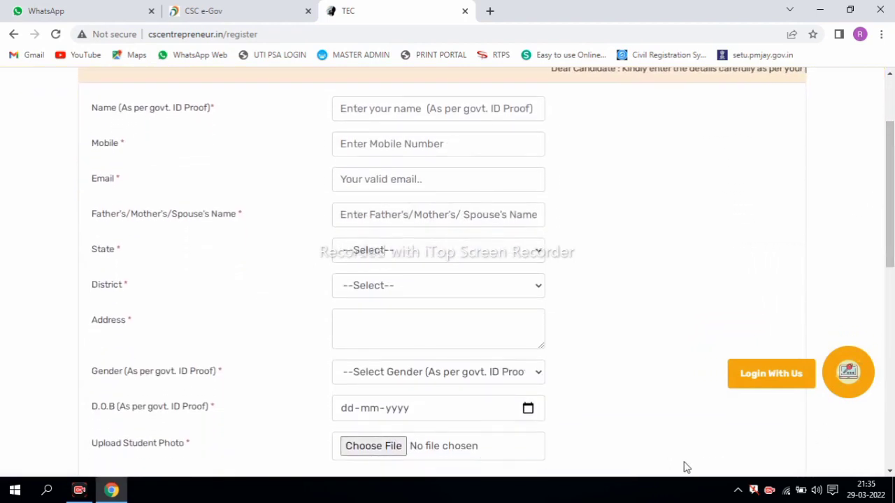
mouse_move(320, 93)
left_mouse_down()
mouse_move(489, 126)
mouse_move(553, 127)
left_mouse_up()
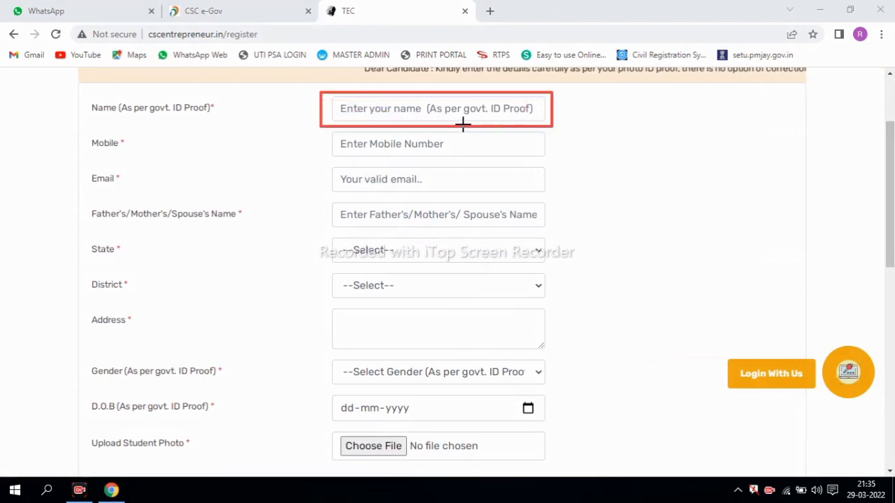
mouse_move(325, 131)
left_mouse_down()
mouse_move(368, 148)
mouse_move(499, 166)
mouse_move(552, 160)
left_mouse_up()
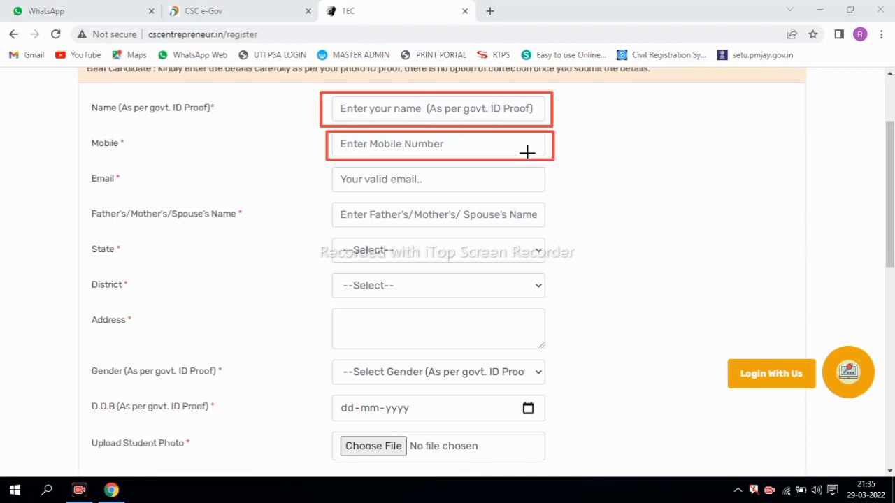
mouse_move(326, 166)
left_mouse_down()
mouse_move(449, 194)
mouse_move(562, 197)
left_mouse_up()
mouse_move(320, 202)
left_mouse_down()
mouse_move(539, 240)
mouse_move(557, 234)
left_mouse_up()
left_click_drag(318, 233, 566, 267)
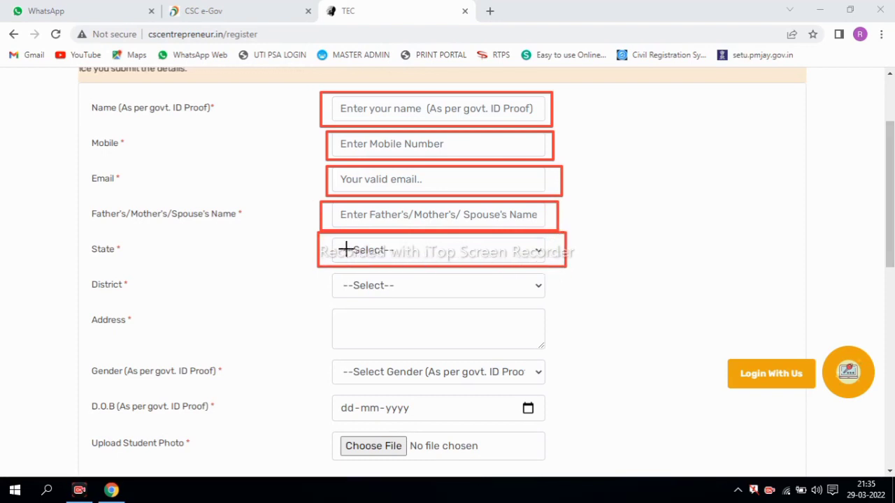
mouse_move(314, 272)
left_mouse_down()
mouse_move(539, 312)
mouse_move(566, 305)
left_mouse_up()
mouse_move(320, 309)
left_mouse_down()
mouse_move(520, 356)
mouse_move(562, 351)
left_mouse_up()
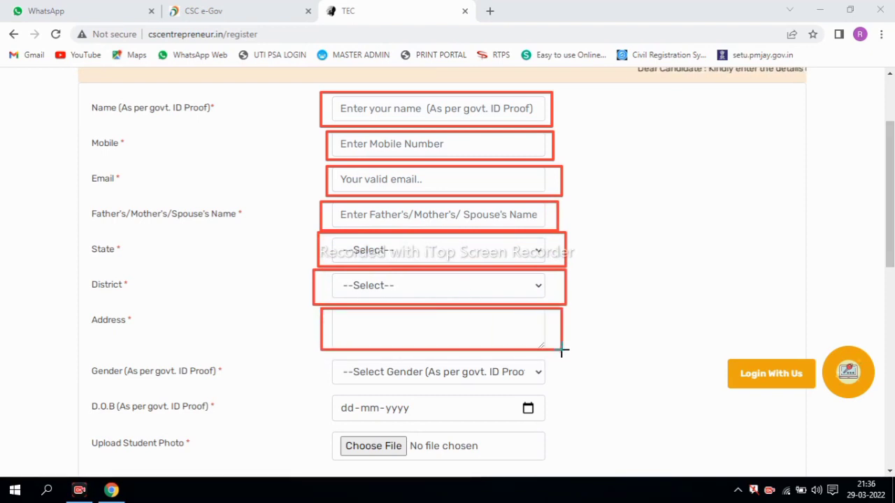
- Continue down the form through the state, district, address and gender fields
mouse_move(304, 356)
left_mouse_down()
mouse_move(492, 394)
mouse_move(558, 391)
left_mouse_up()
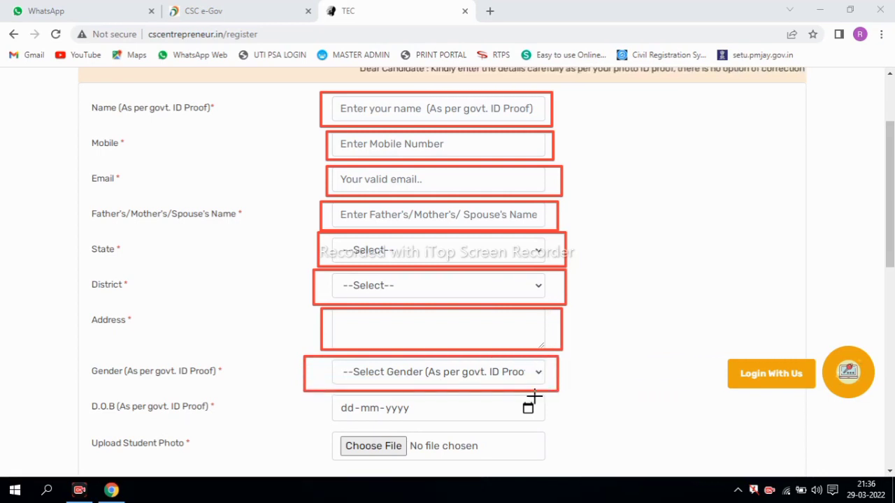
mouse_move(314, 392)
left_mouse_down()
mouse_move(431, 421)
mouse_move(550, 425)
left_mouse_up()
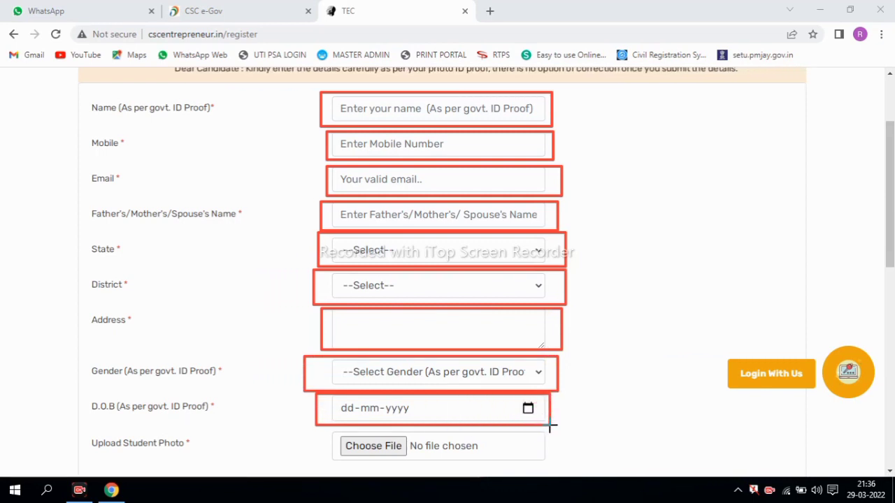
mouse_move(317, 427)
left_mouse_down()
mouse_move(438, 461)
mouse_move(520, 462)
left_mouse_up()
key("Escape")
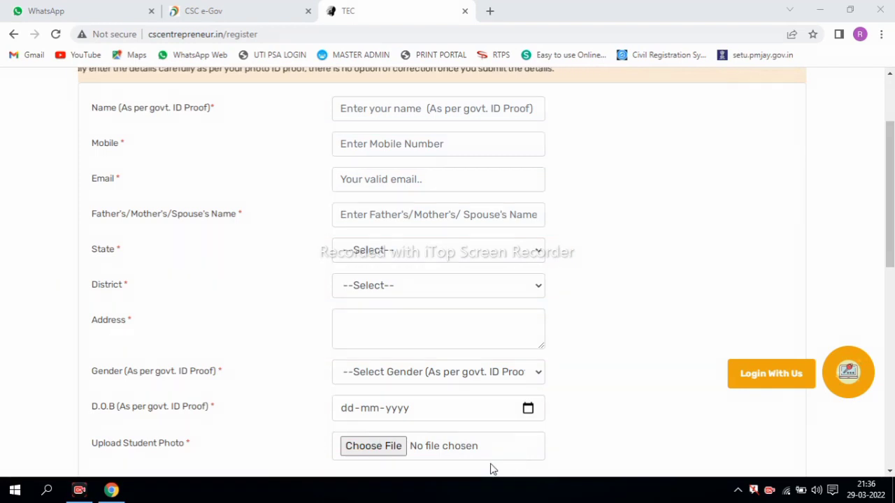
left_click_drag(890, 258, 890, 380)
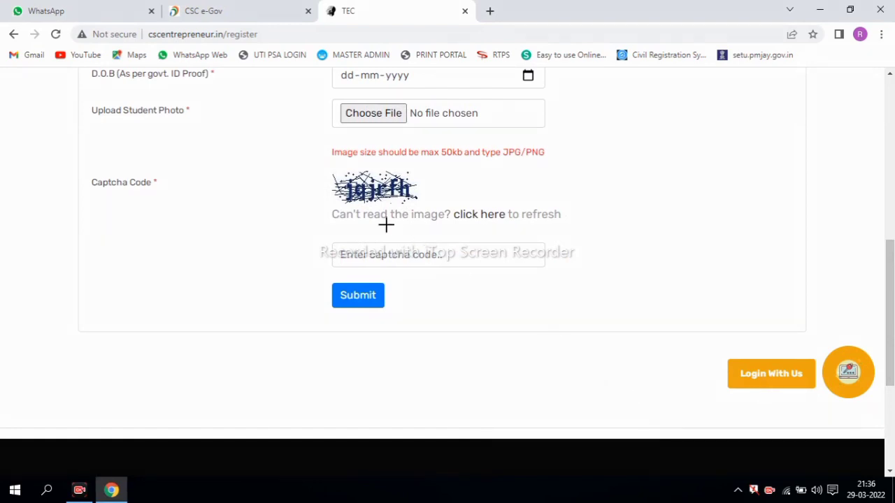
left_click_drag(319, 166, 437, 210)
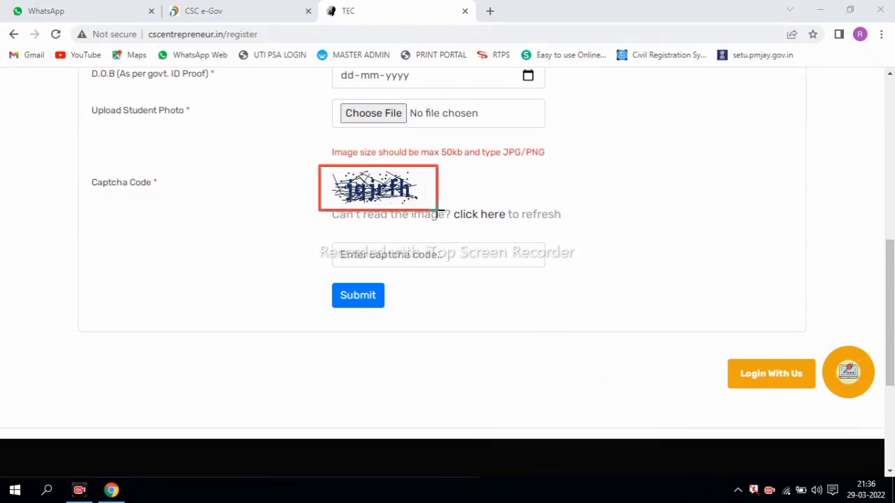
left_click_drag(321, 240, 488, 269)
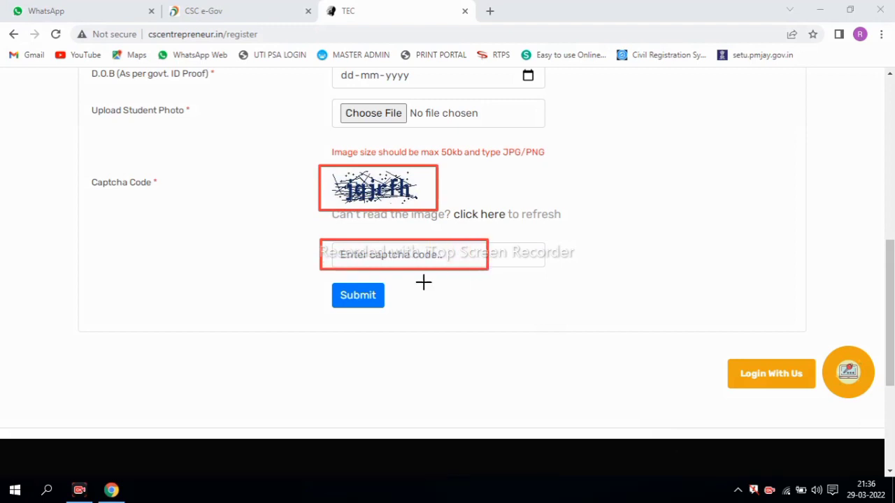
left_click_drag(321, 280, 404, 314)
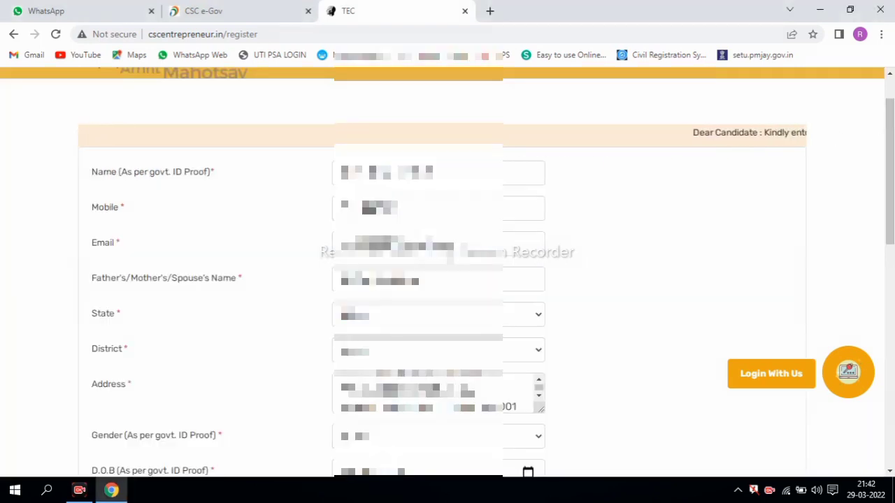
- Scroll down the completed registration form and submit it to reach the INR 1479.72 payment page
scroll(764, 323, "down", 4)
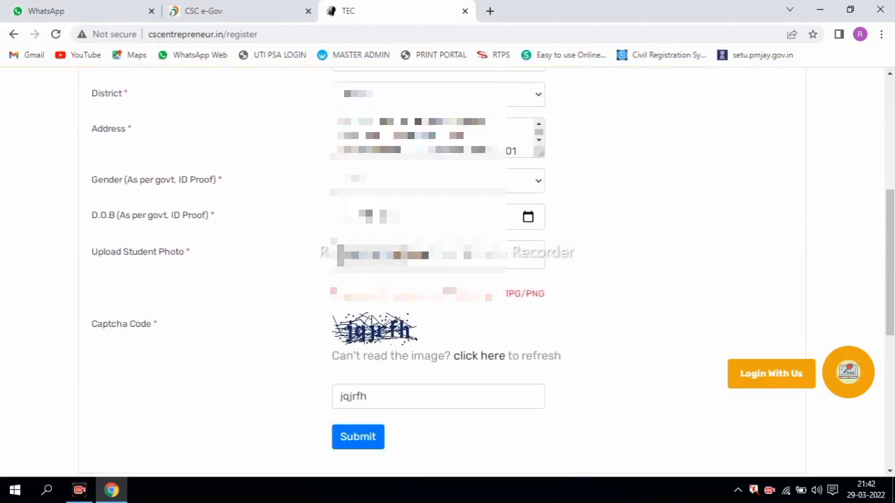
scroll(802, 260, "down", 1)
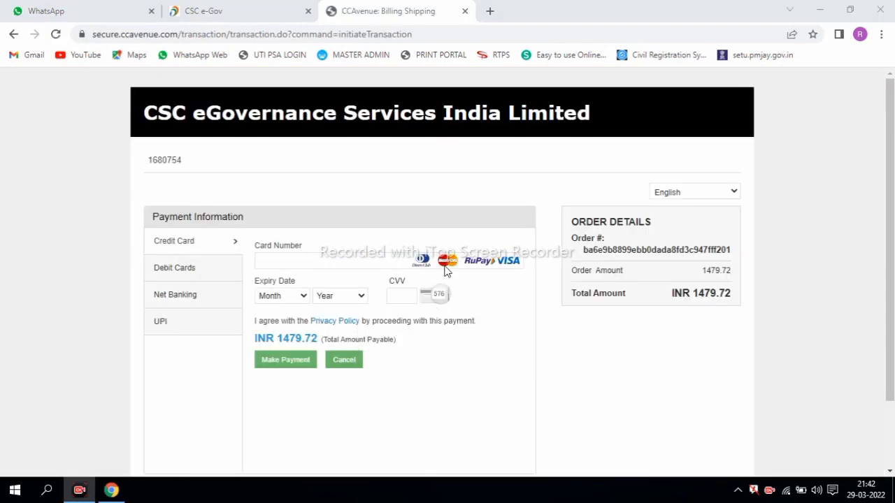
- Review the CCAvenue payment page showing the INR 1479.72 CSC eGovernance fee
scroll(892, 187, "down", 1)
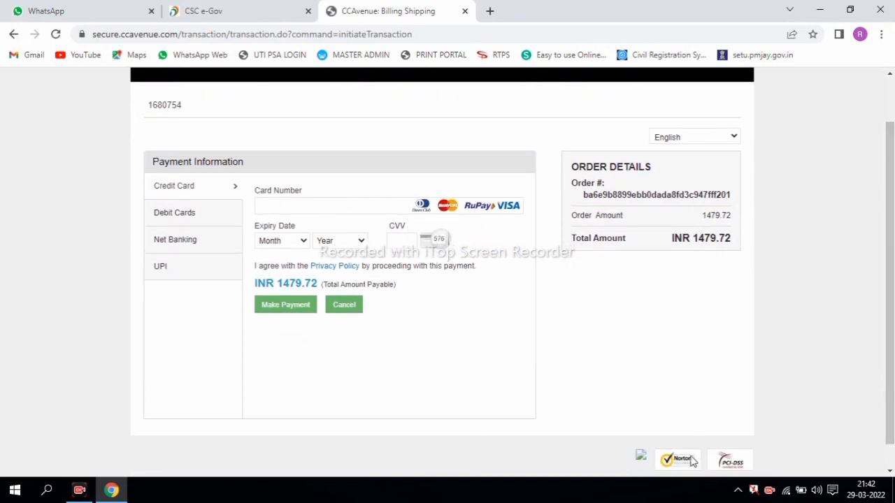
mouse_move(566, 211)
left_mouse_down()
mouse_move(653, 264)
mouse_move(740, 262)
mouse_move(743, 252)
left_mouse_up()
mouse_move(143, 170)
left_mouse_down()
mouse_move(204, 217)
mouse_move(226, 277)
left_mouse_up()
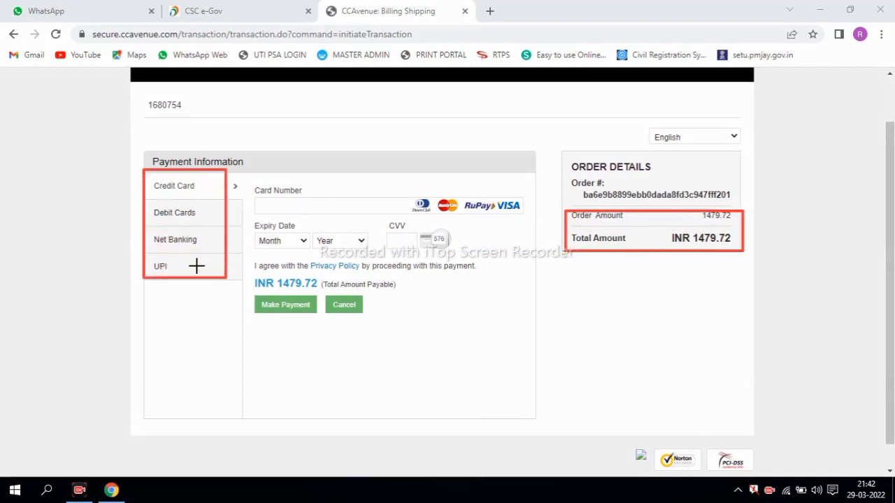
left_click_drag(140, 253, 181, 272)
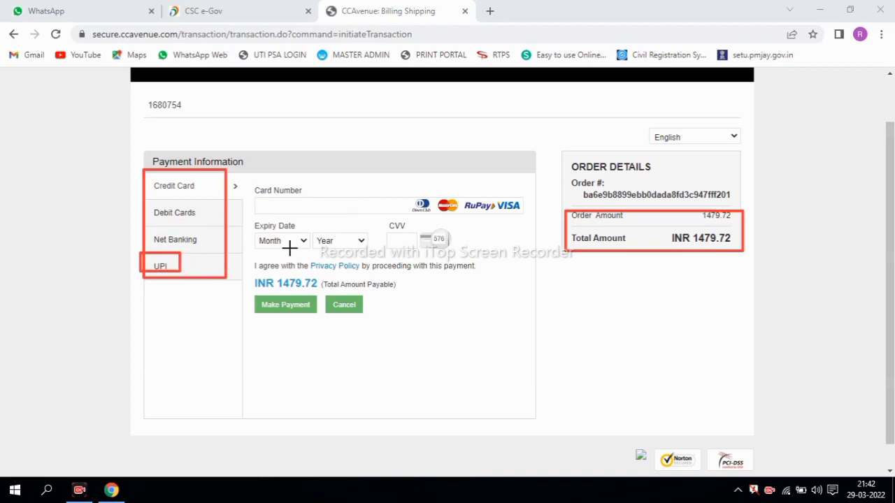
left_click_drag(263, 203, 381, 209)
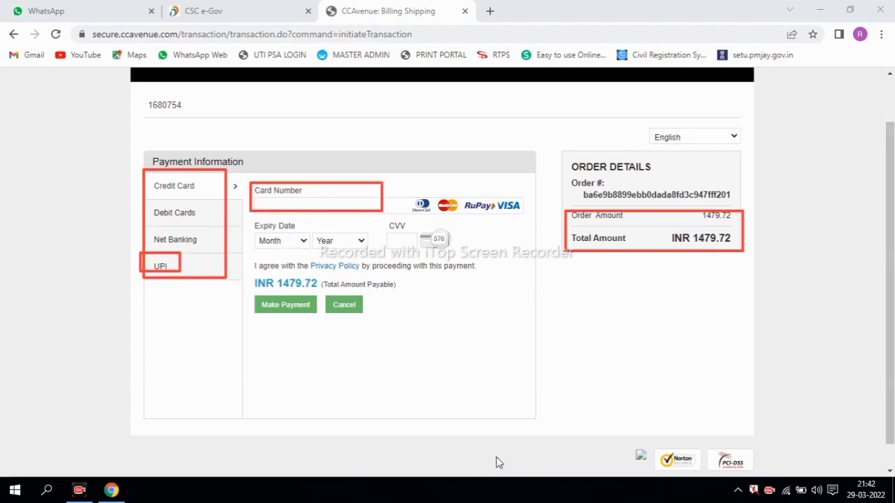
key("Escape")
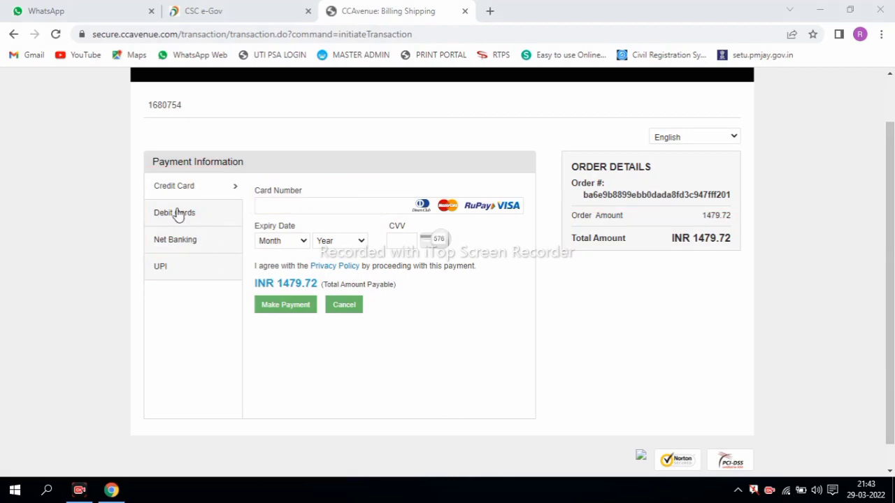
- Pay by debit card, entering the card details and submitting the OTP on the RuPay page
left_click(167, 216)
left_click(284, 207)
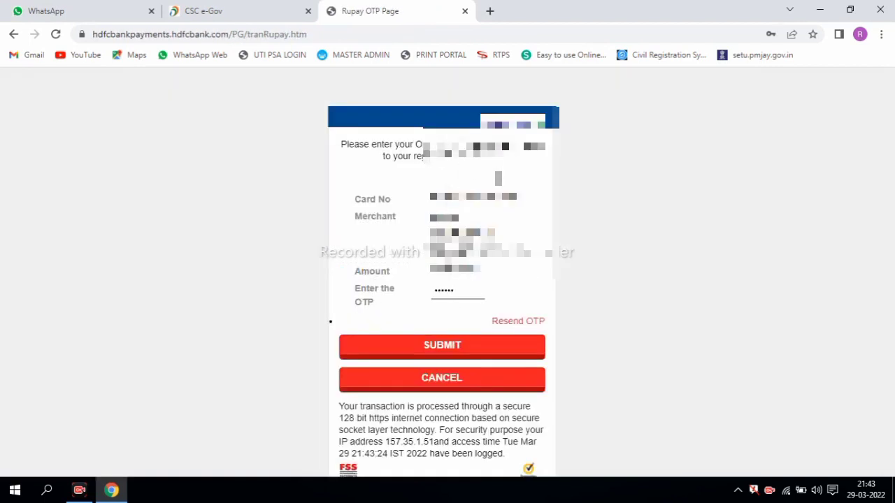
left_click(442, 348)
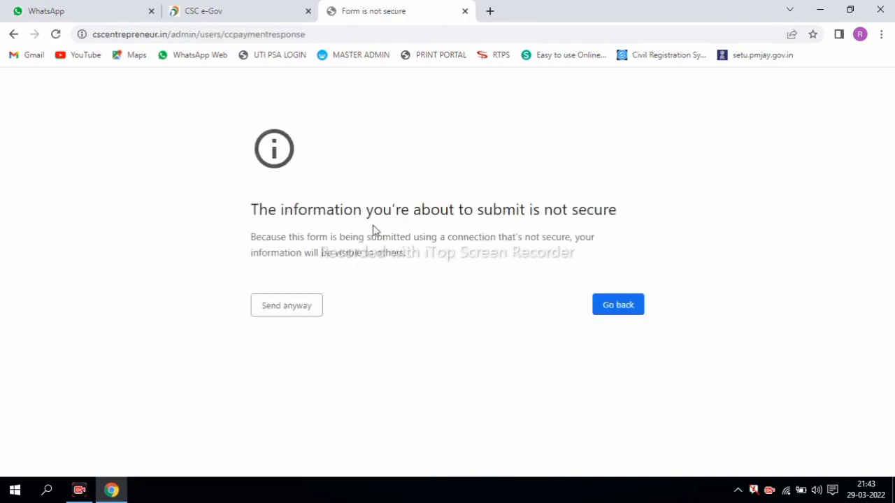
- Send past the insecure warning and save the Rs.1479.72 receipt as PDF 'TEC'
left_click(288, 312)
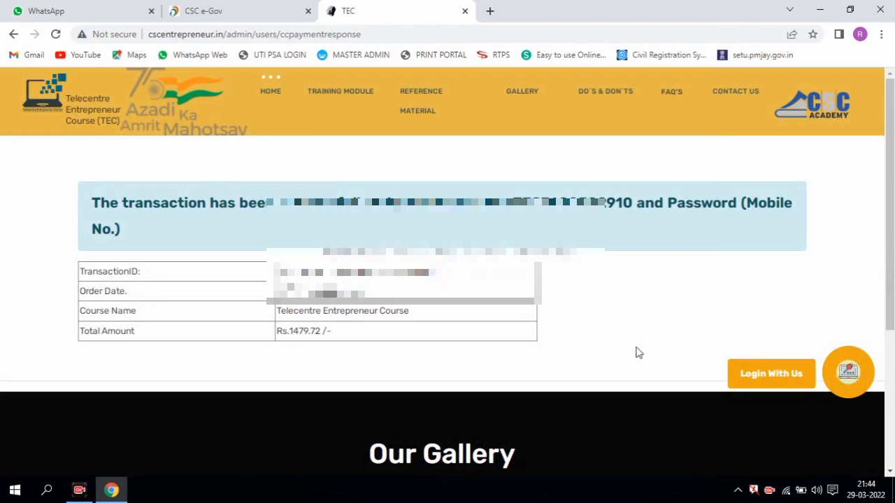
key("ctrl+p")
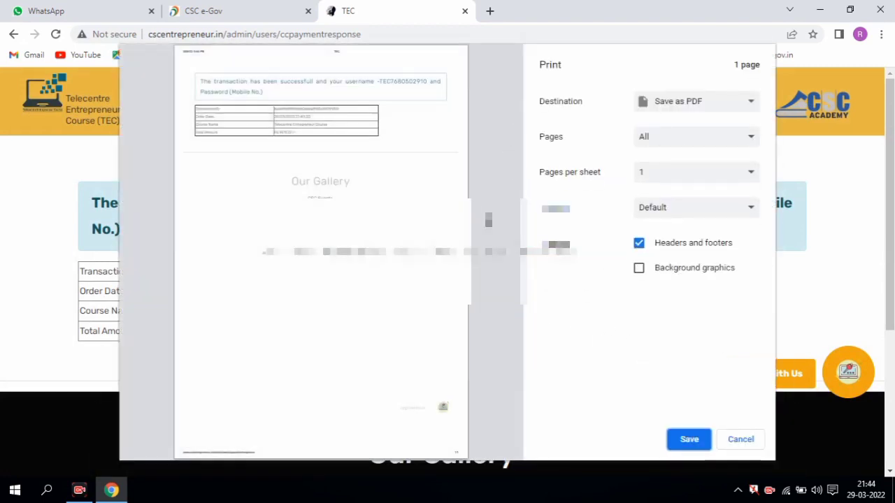
left_click(688, 438)
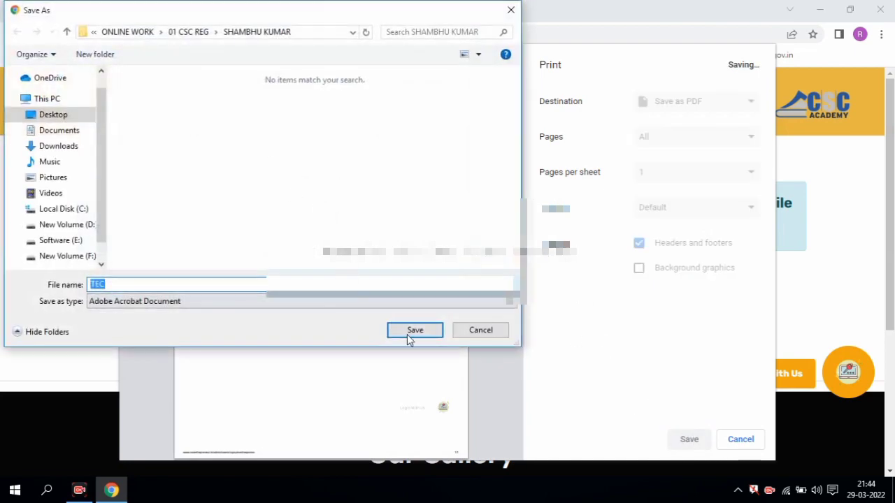
left_click(408, 330)
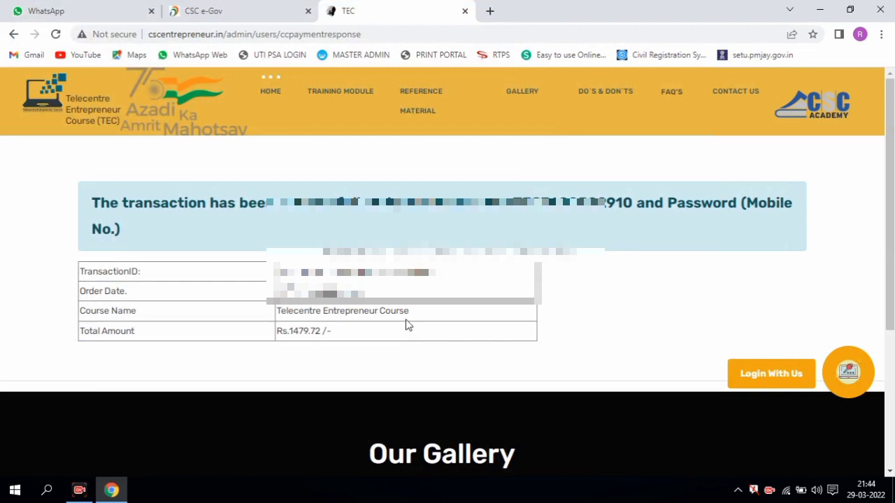
left_click_drag(517, 203, 617, 204)
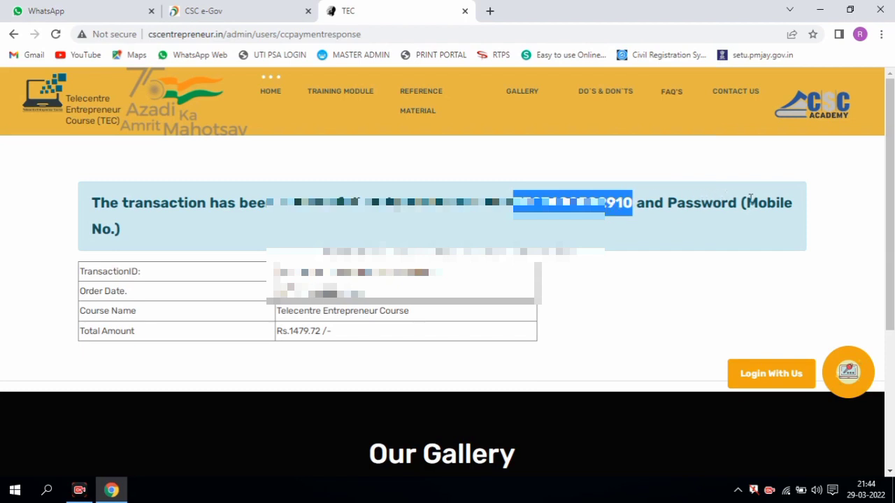
left_click(723, 201)
left_click_drag(671, 198, 793, 236)
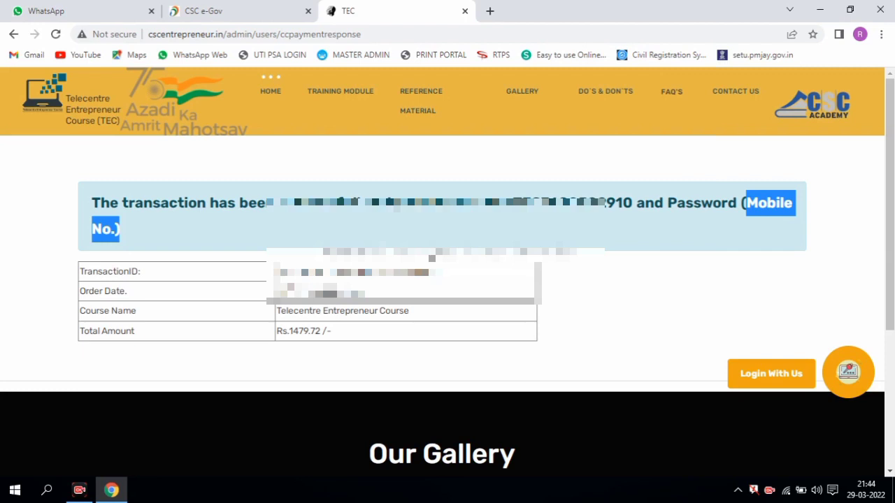
left_click_drag(514, 199, 633, 203)
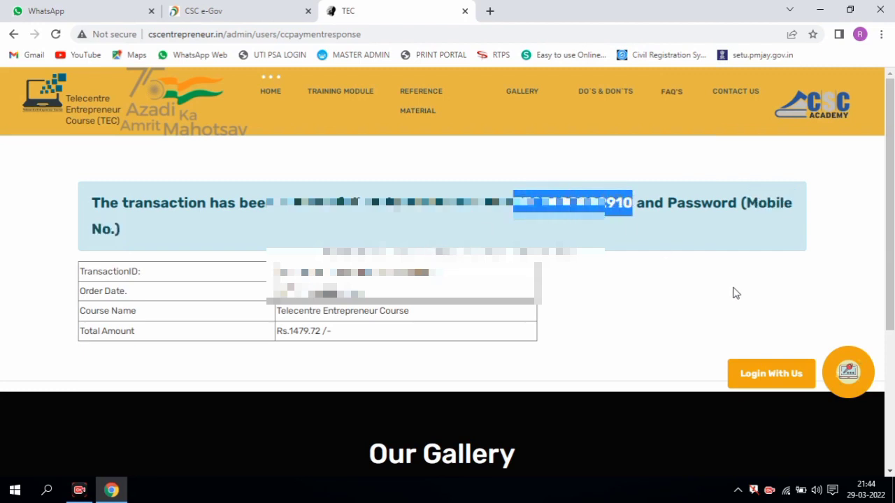
- Log in to the CCE course account by pasting the username and password
left_click(756, 376)
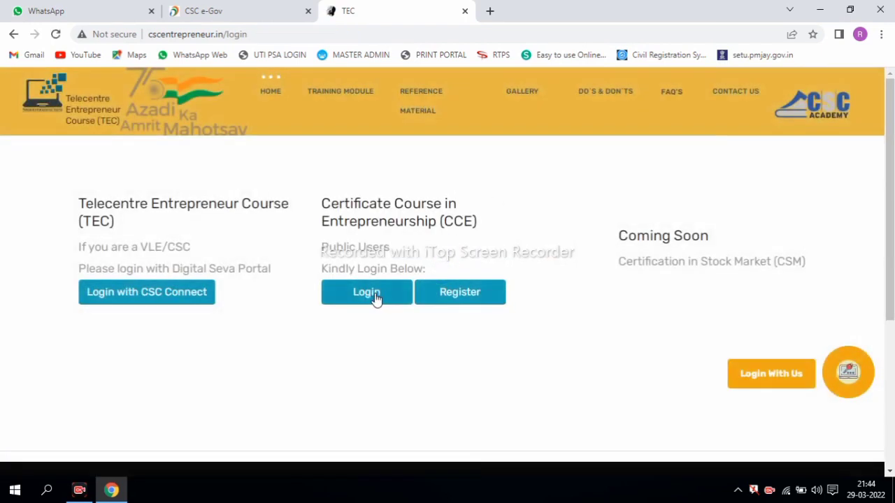
left_click(371, 293)
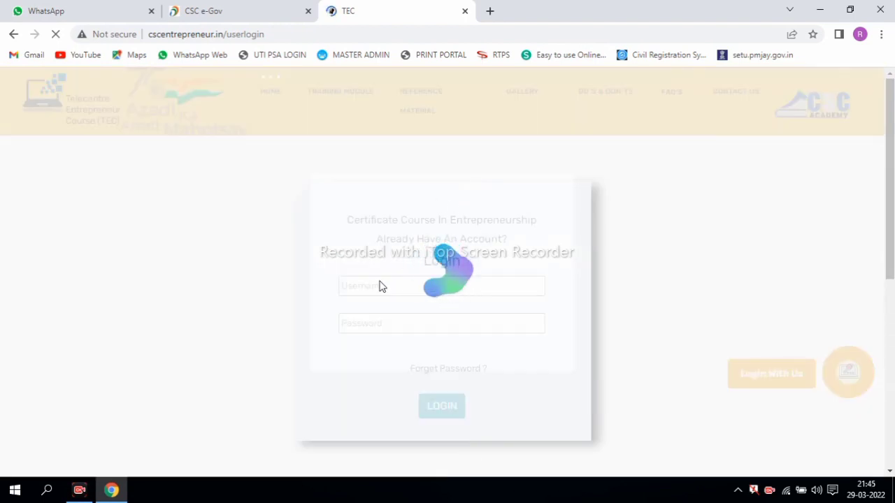
left_click(381, 285)
key("ctrl+v")
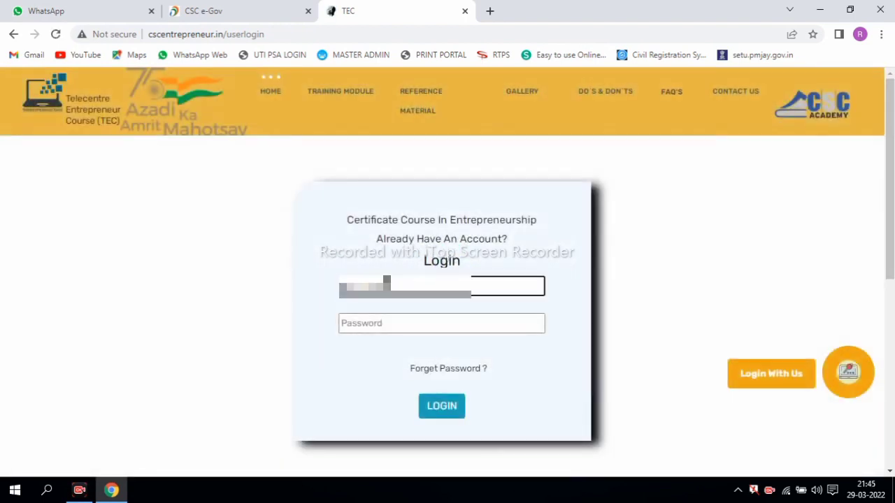
left_click(404, 323)
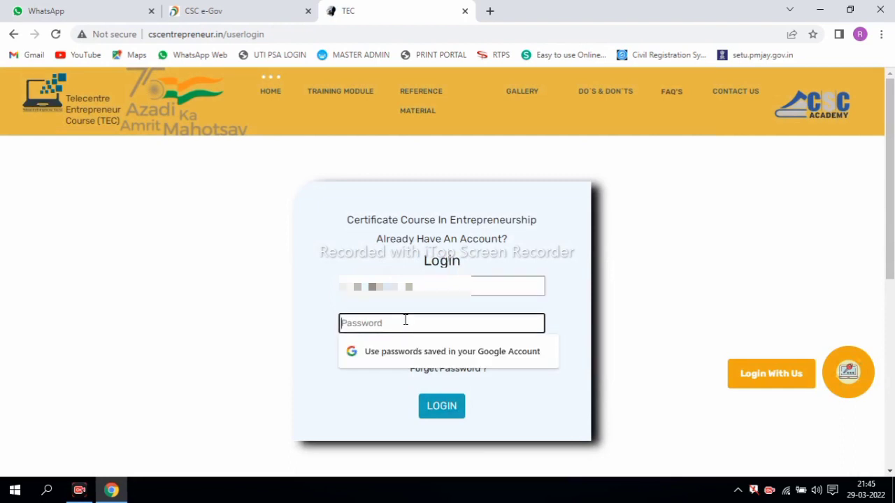
key("ctrl+v")
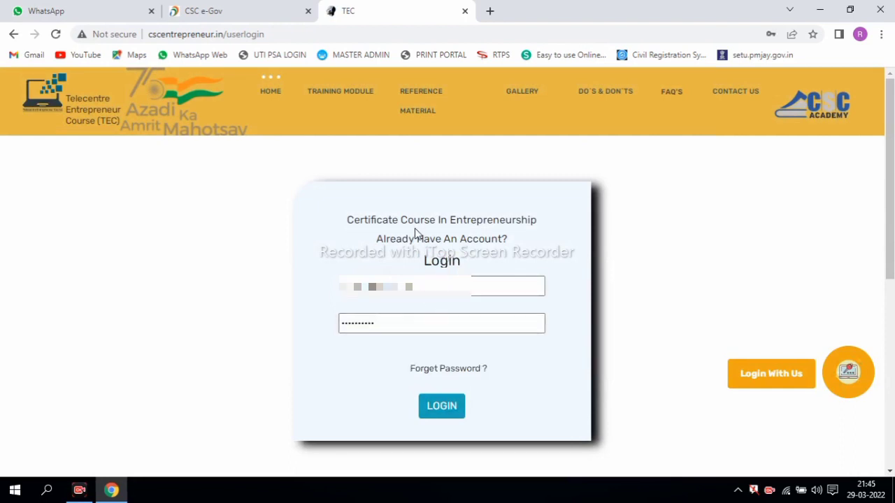
left_click(442, 408)
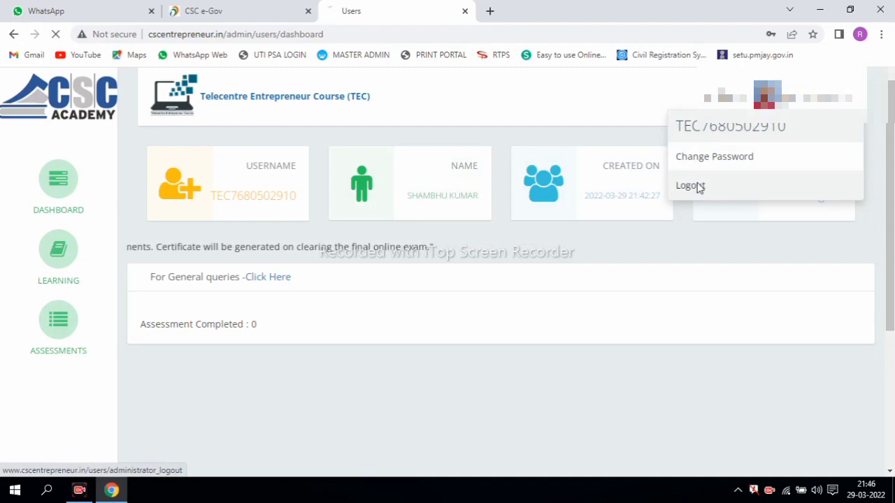
- Log out of the TEC course account and close the portal tab
left_click(696, 186)
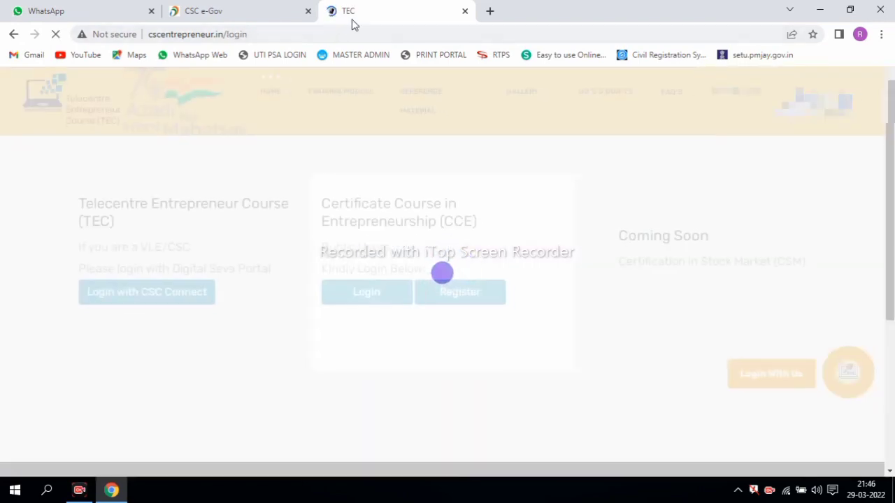
left_click(466, 11)
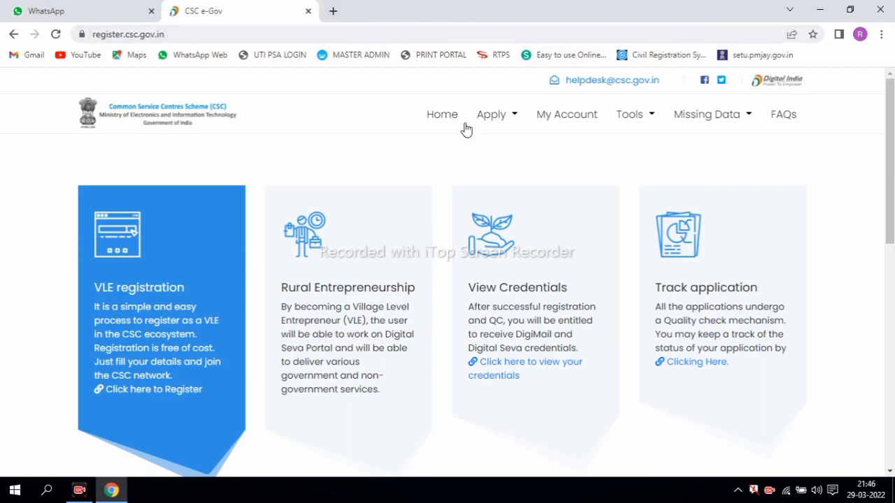
- Open Apply > New Registration and select CSC VLE as the application type
left_click(496, 118)
left_click(507, 148)
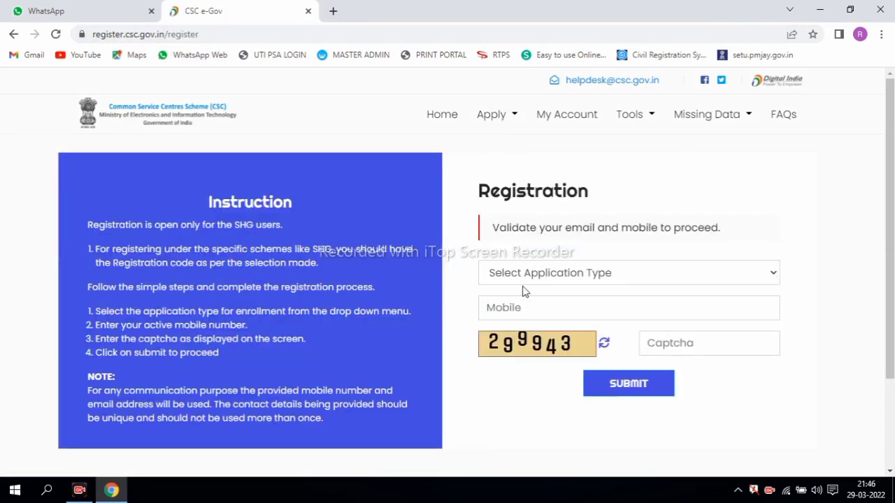
left_click(571, 274)
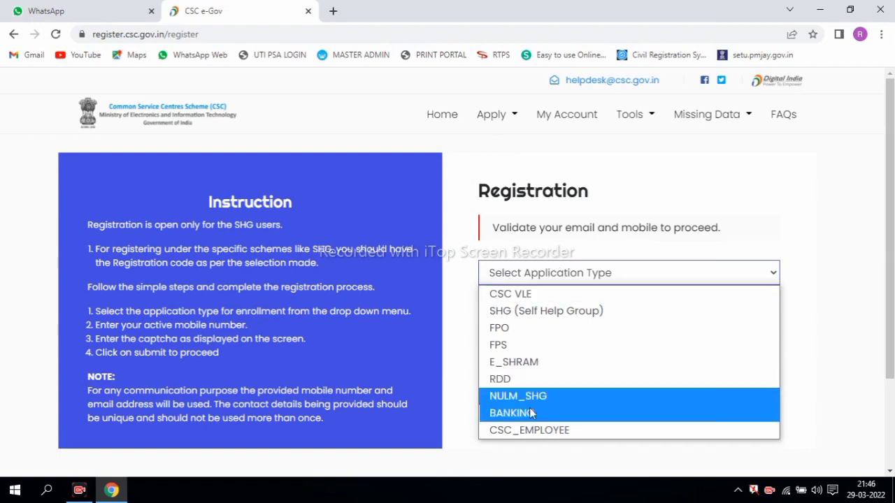
left_click(526, 295)
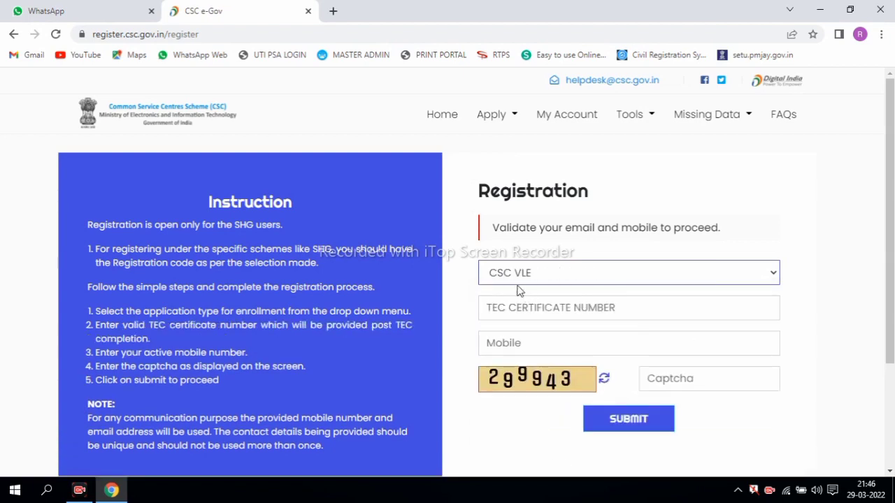
- Fill in the TEC certificate number, mobile number and captcha, then submit the registration
left_click(526, 307)
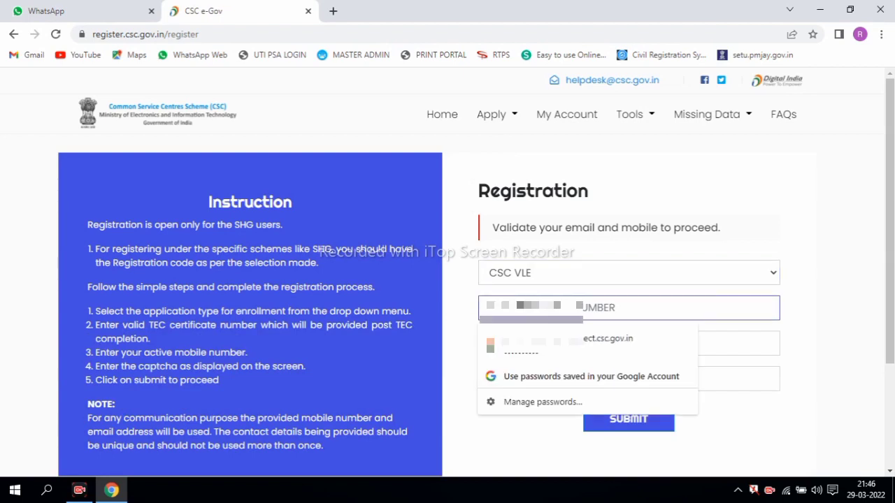
key("Down")
key("Return")
key("Tab")
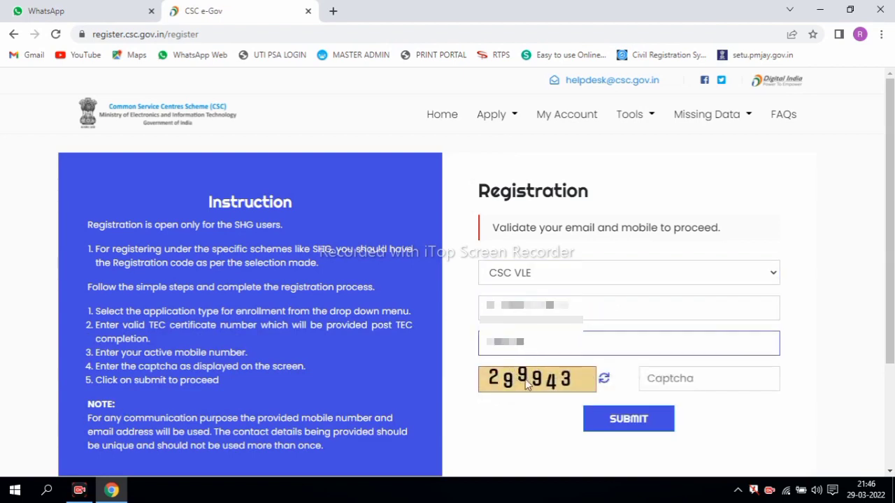
left_click(672, 381)
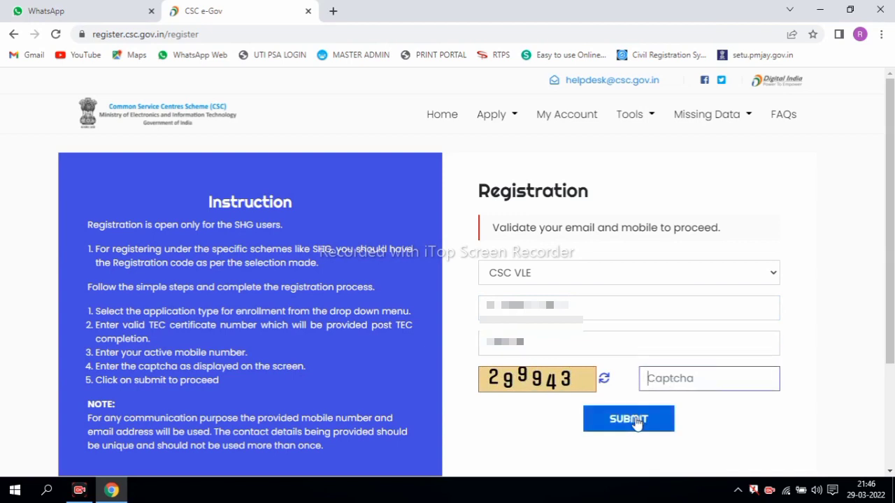
type("299943")
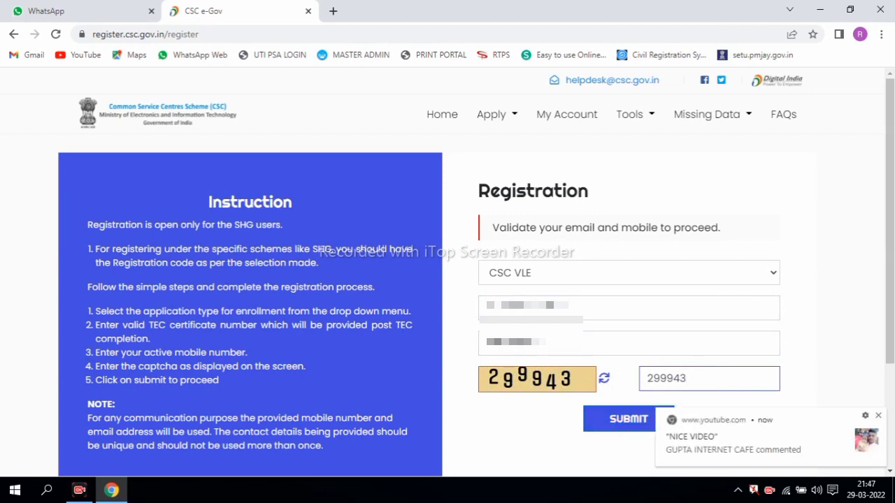
left_click(879, 416)
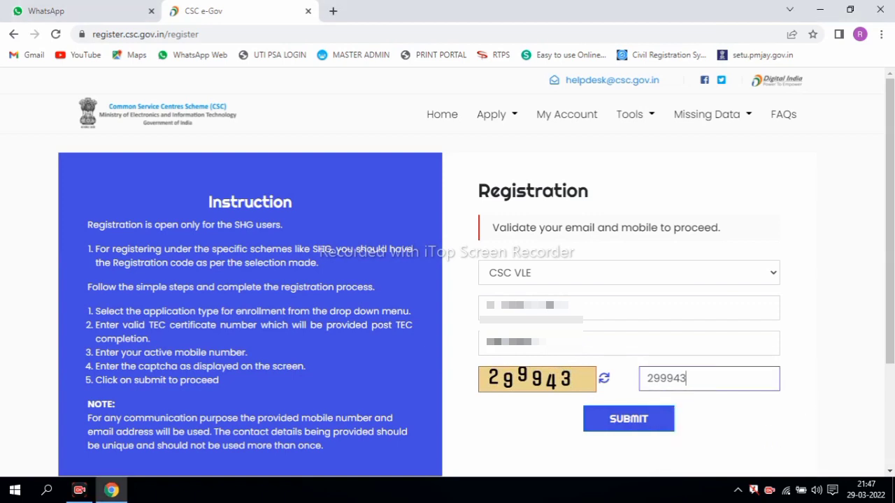
left_click(611, 421)
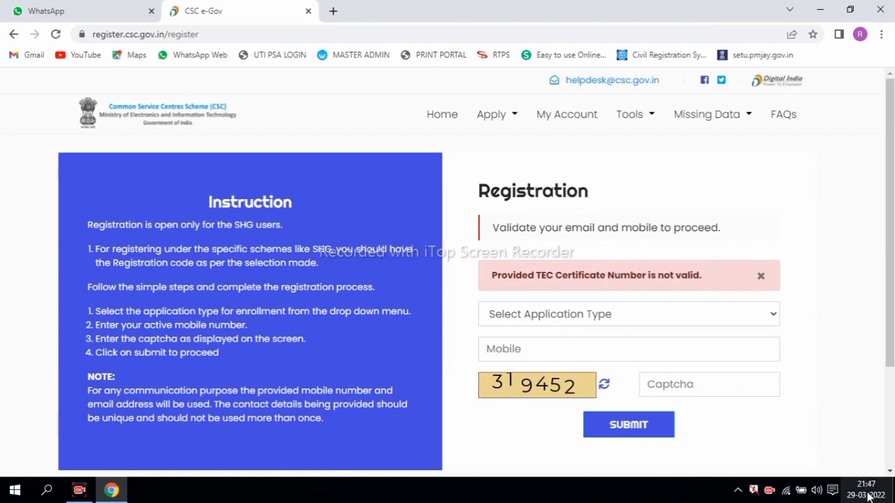
mouse_move(869, 496)
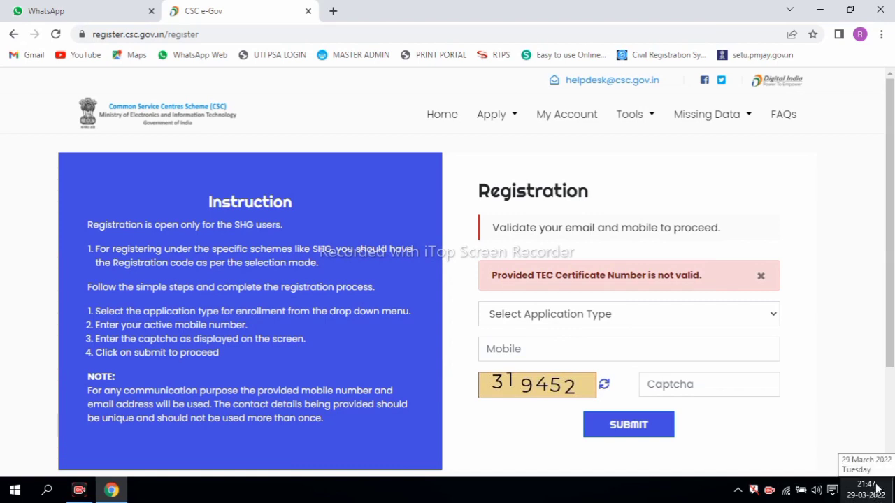